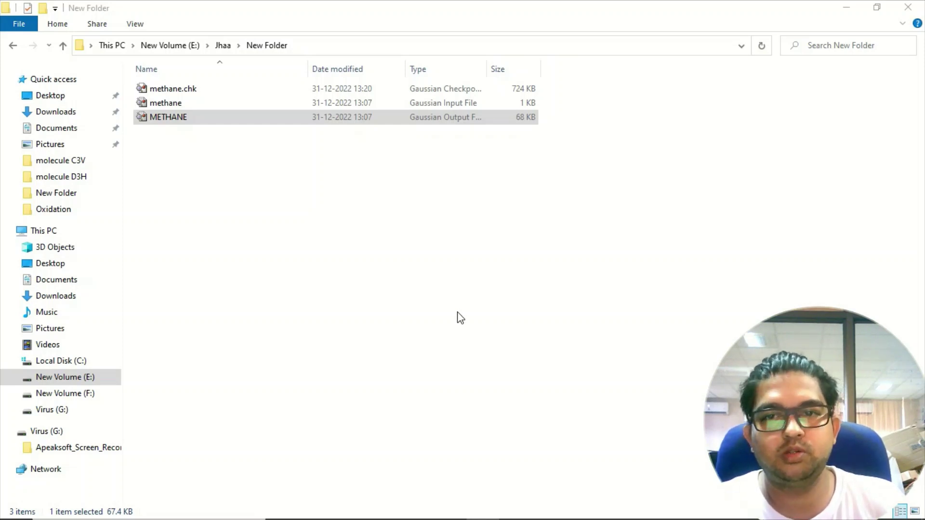
- Open METHANE.LOG to show the tetrahedral methane molecule, rotate it, and reach the Results context menu
{"action": "left_click", "coordinate": [492, 185]}
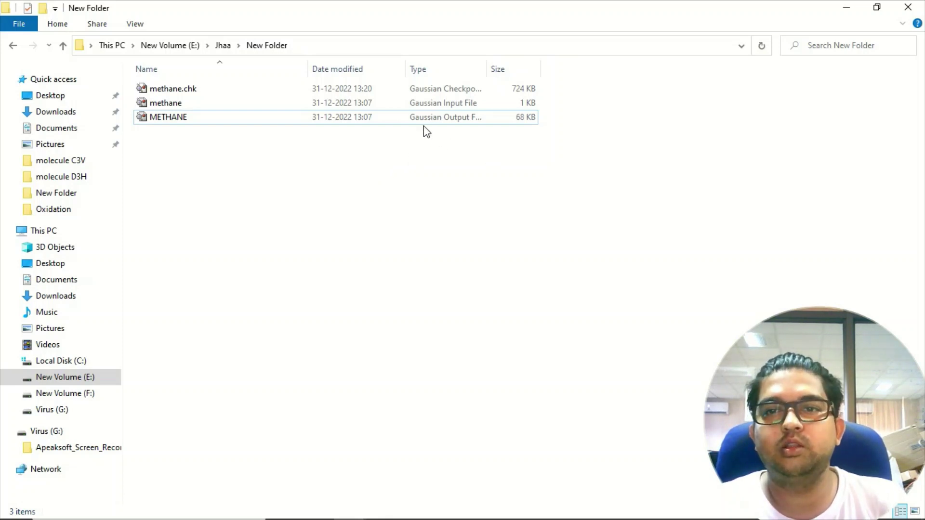
{"action": "double_click", "coordinate": [365, 121]}
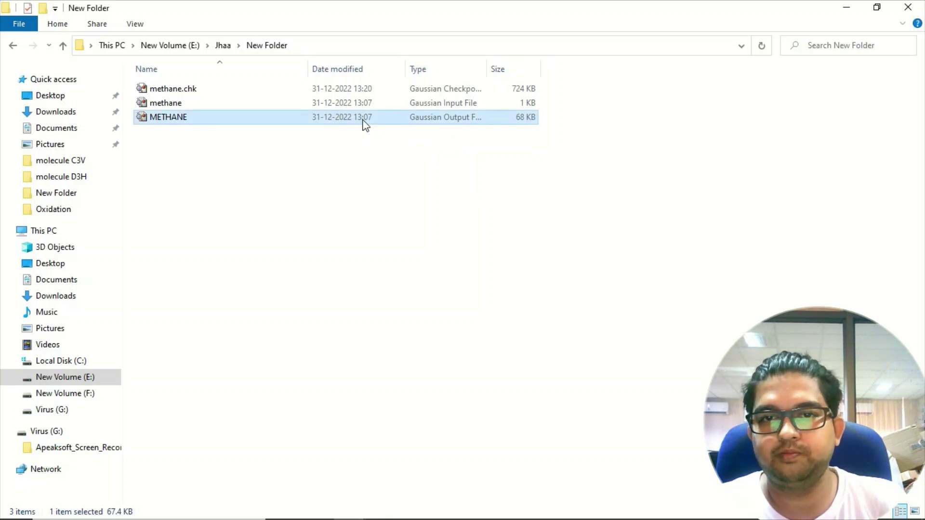
{"action": "left_click_drag", "start_coordinate": [285, 112], "coordinate": [380, 141]}
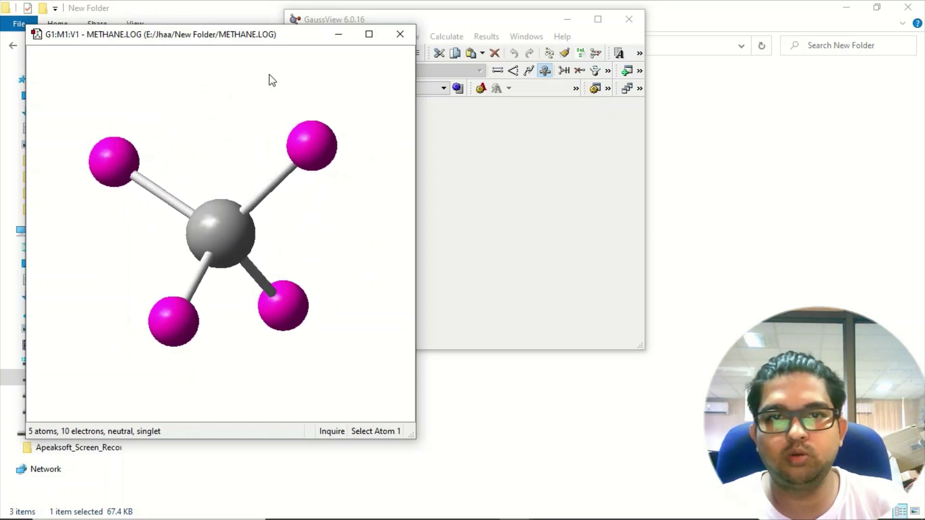
{"action": "right_click", "coordinate": [230, 125]}
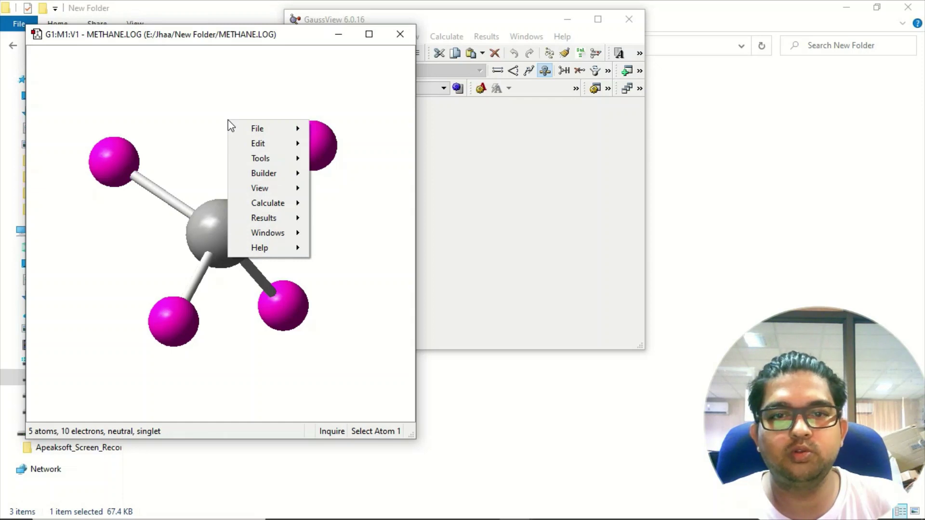
{"action": "mouse_move", "coordinate": [272, 220]}
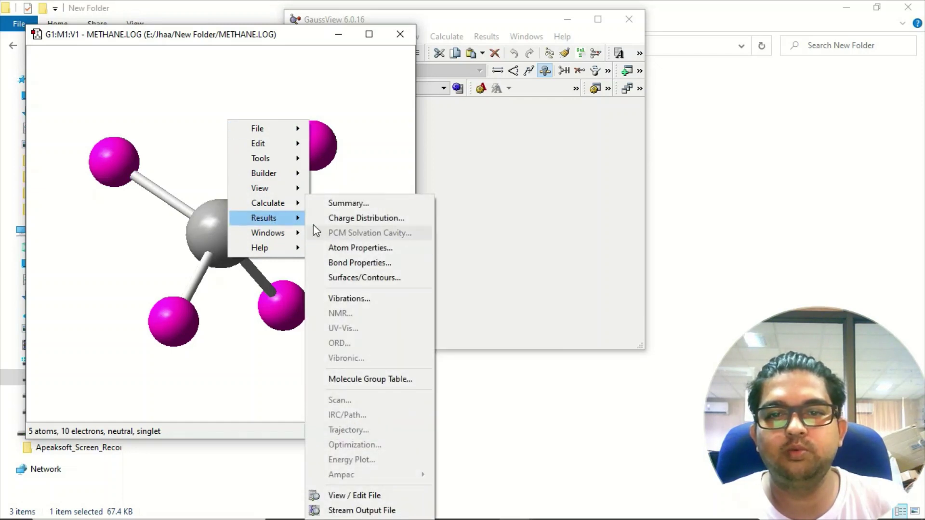
- Open the Vibrations list from Results, move it off the molecule, and rotate methane for a clearer view
{"action": "left_click", "coordinate": [375, 301]}
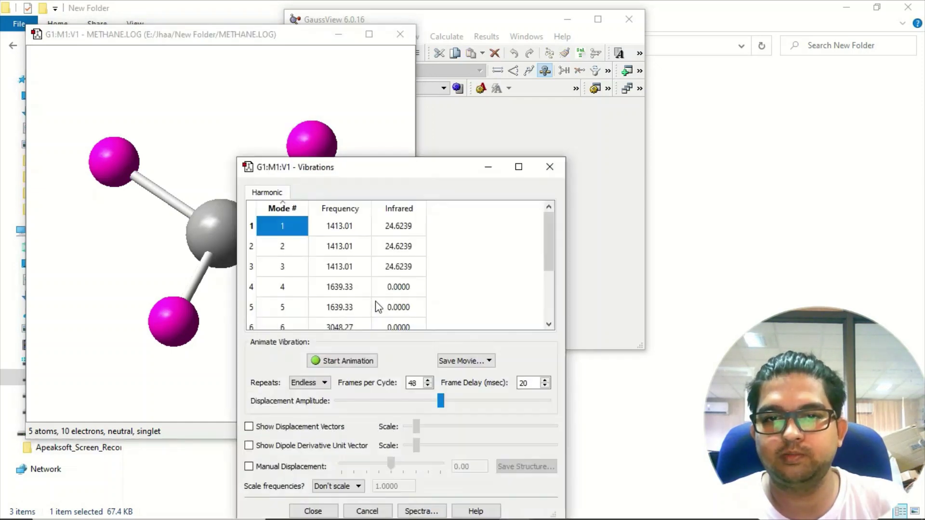
{"action": "left_click_drag", "start_coordinate": [398, 172], "coordinate": [440, 85]}
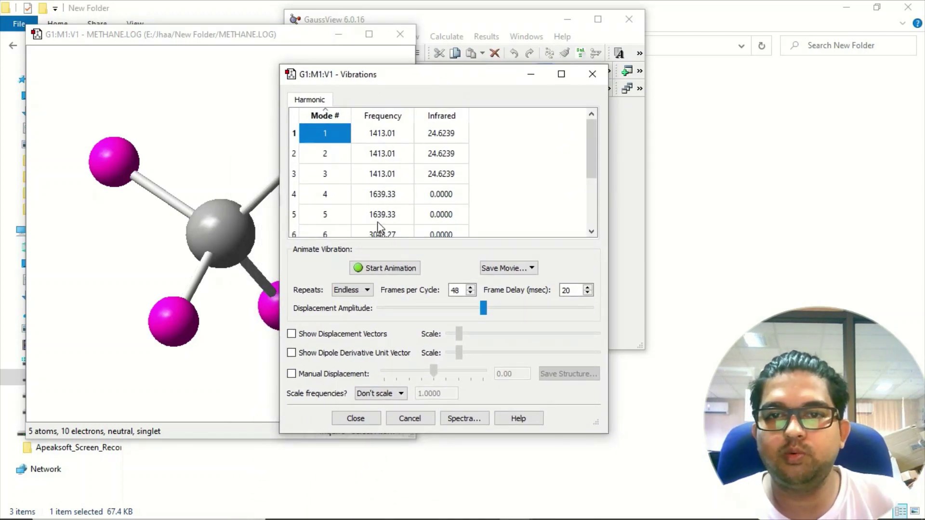
{"action": "left_click_drag", "start_coordinate": [592, 144], "coordinate": [512, 145]}
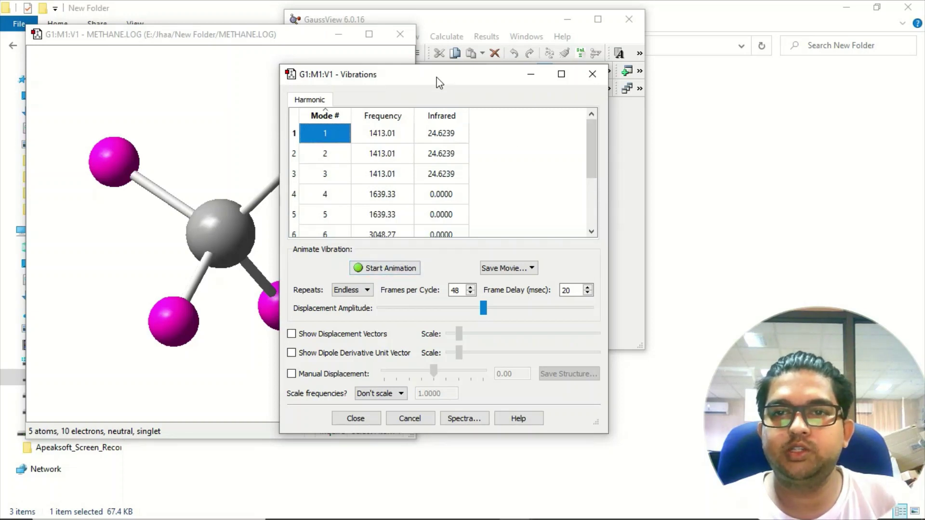
{"action": "left_click_drag", "start_coordinate": [438, 82], "coordinate": [587, 45]}
{"action": "left_click_drag", "start_coordinate": [226, 212], "coordinate": [320, 161]}
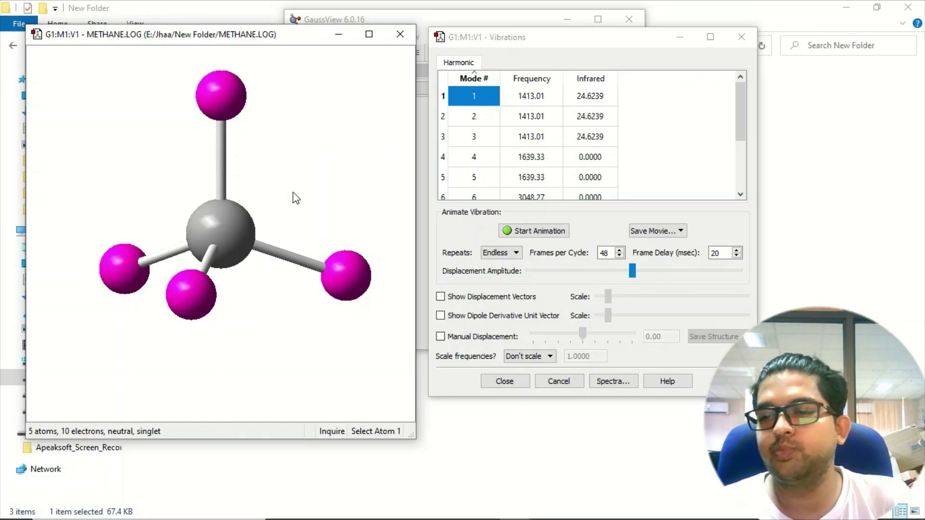
- Animate vibrational mode 1, then modes 2, 3 and 5, then stop the animation
{"action": "left_click", "coordinate": [525, 232]}
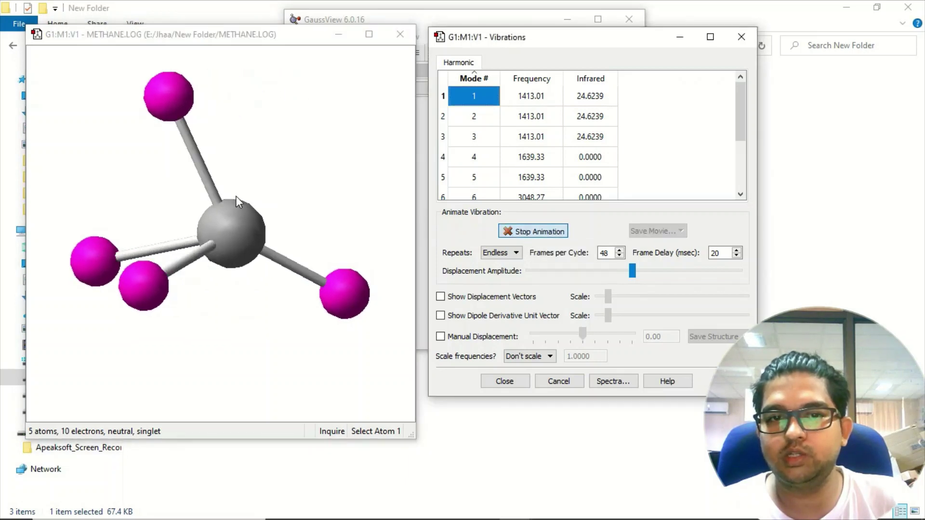
{"action": "left_click", "coordinate": [532, 116]}
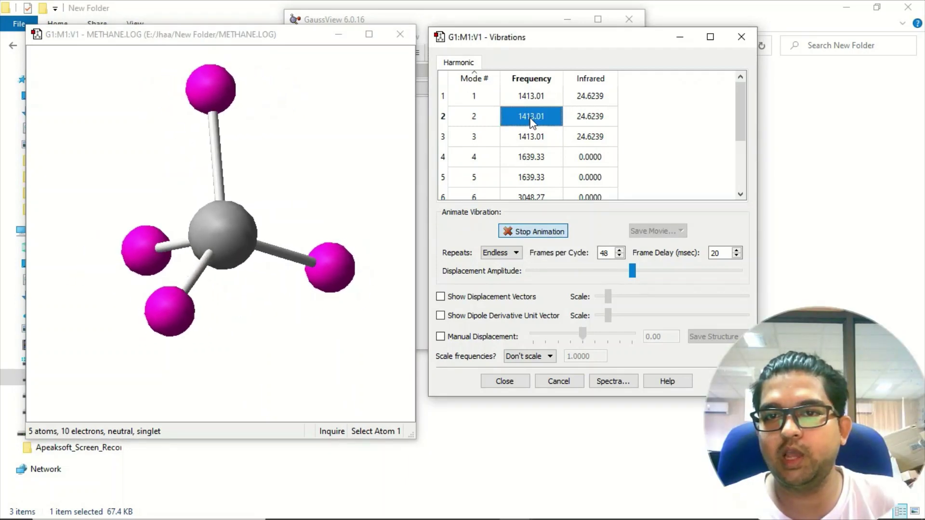
{"action": "left_click", "coordinate": [532, 137]}
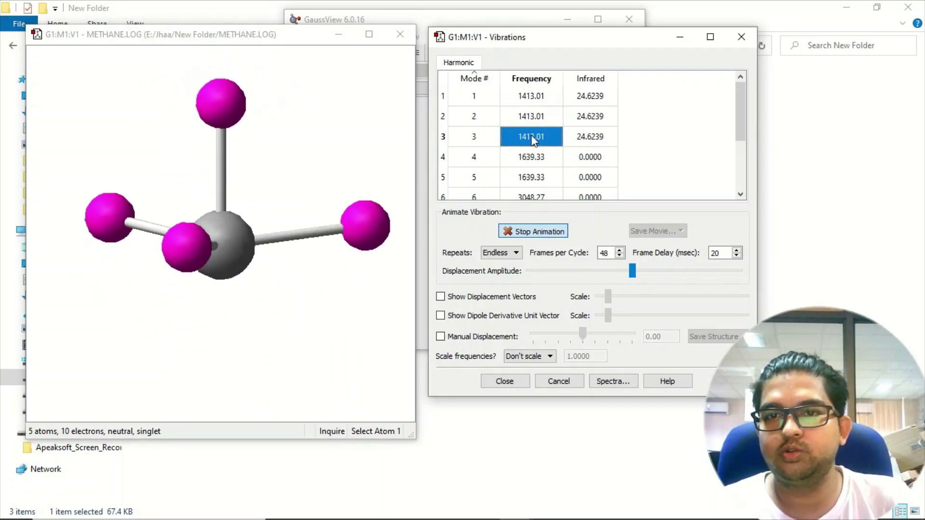
{"action": "left_click", "coordinate": [532, 177]}
{"action": "left_click", "coordinate": [534, 231]}
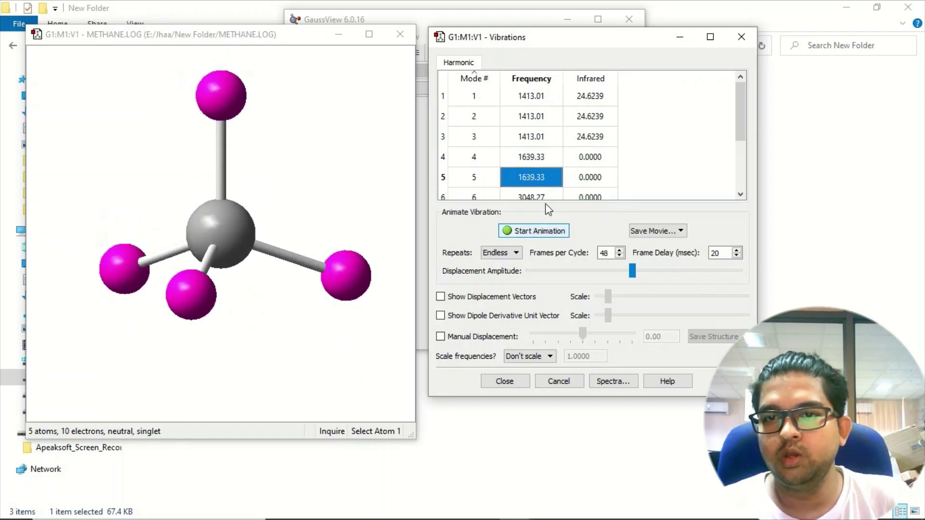
- Animate the 3147.97 cm⁻¹ mode 9, switch to mode 8, then stop the animation
{"action": "left_click_drag", "start_coordinate": [746, 115], "coordinate": [744, 163]}
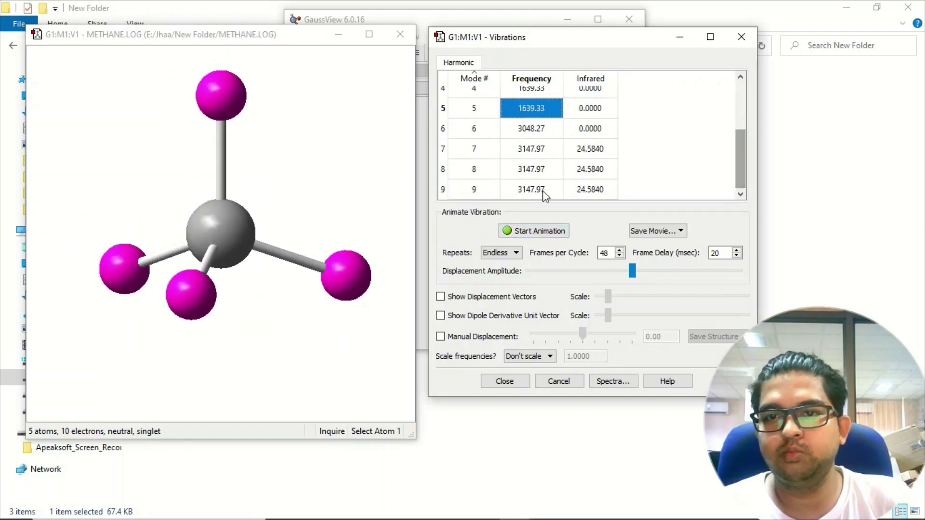
{"action": "left_click", "coordinate": [528, 190]}
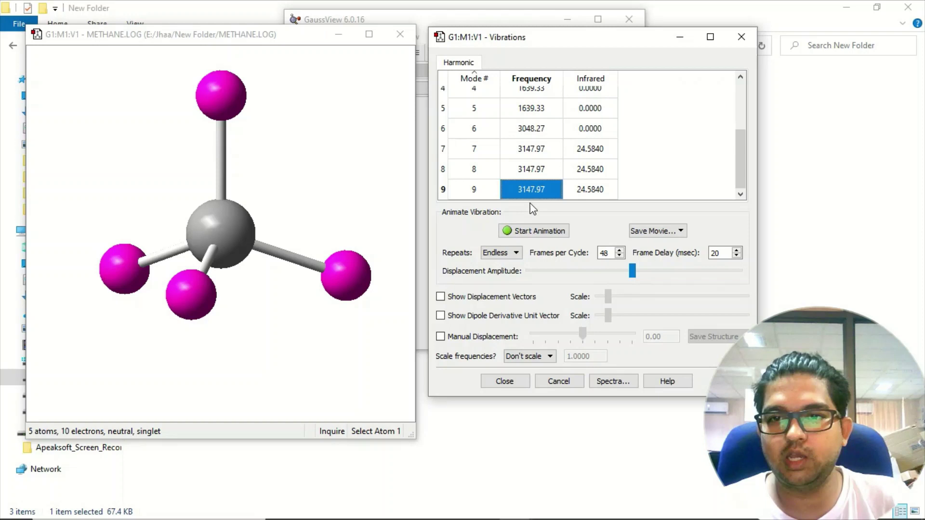
{"action": "left_click", "coordinate": [532, 233]}
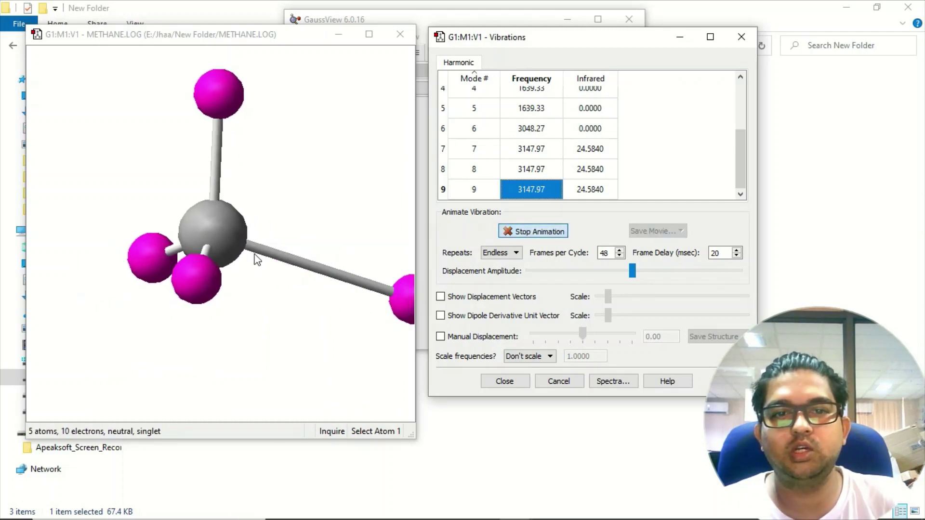
{"action": "left_click", "coordinate": [530, 168]}
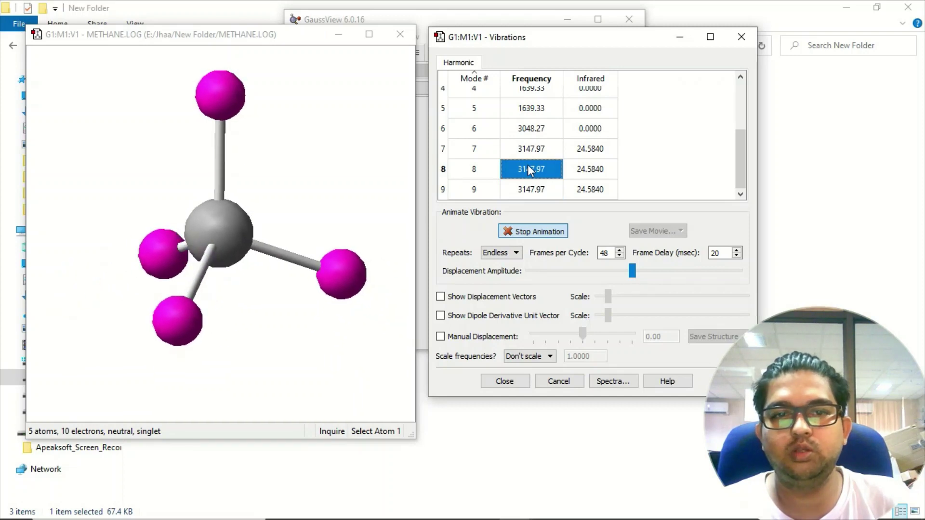
{"action": "left_click", "coordinate": [522, 232]}
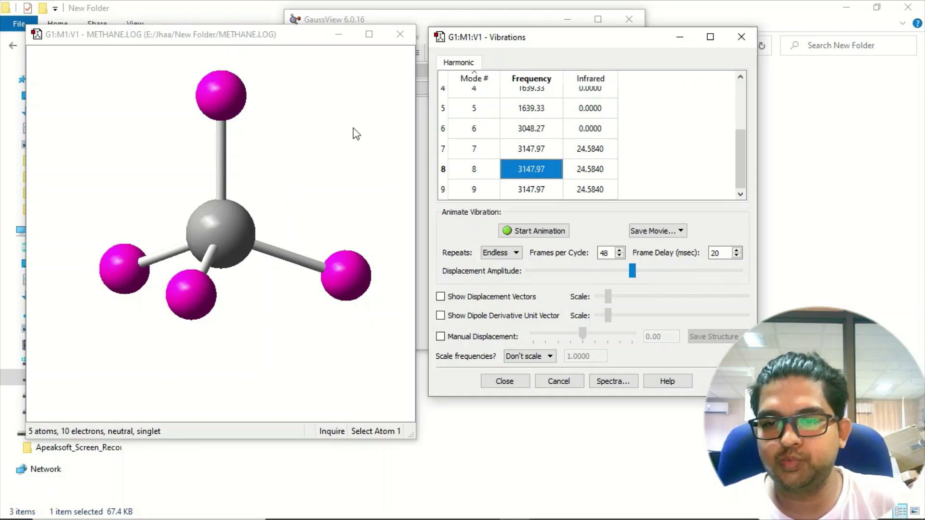
- Display the IR spectrum from the Vibrations dialog, move its window up-left, and open the Plots dropdown
{"action": "left_click", "coordinate": [617, 382]}
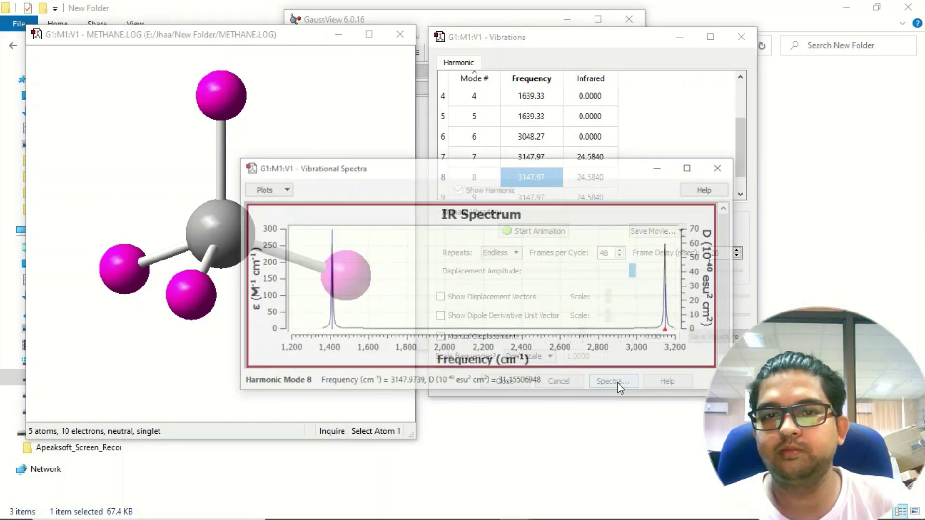
{"action": "left_click_drag", "start_coordinate": [452, 169], "coordinate": [311, 41]}
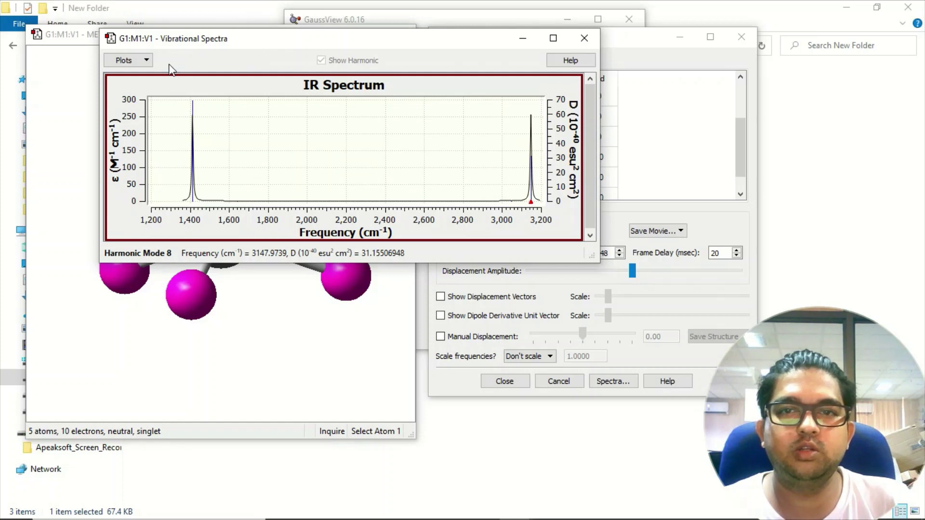
{"action": "left_click", "coordinate": [145, 60]}
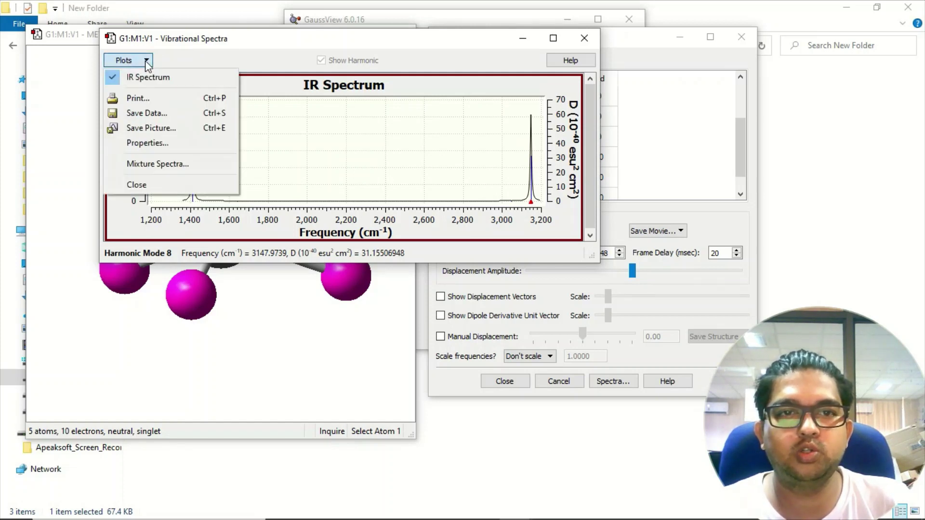
- In Plot Properties, check Invert Axis for both the X-Axis and Y-Axis
{"action": "left_click", "coordinate": [172, 141]}
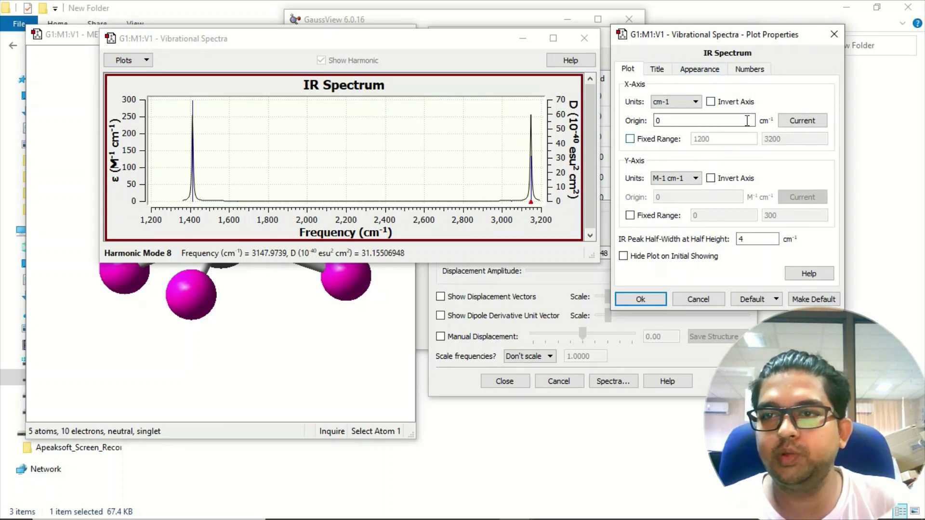
{"action": "left_click", "coordinate": [711, 101]}
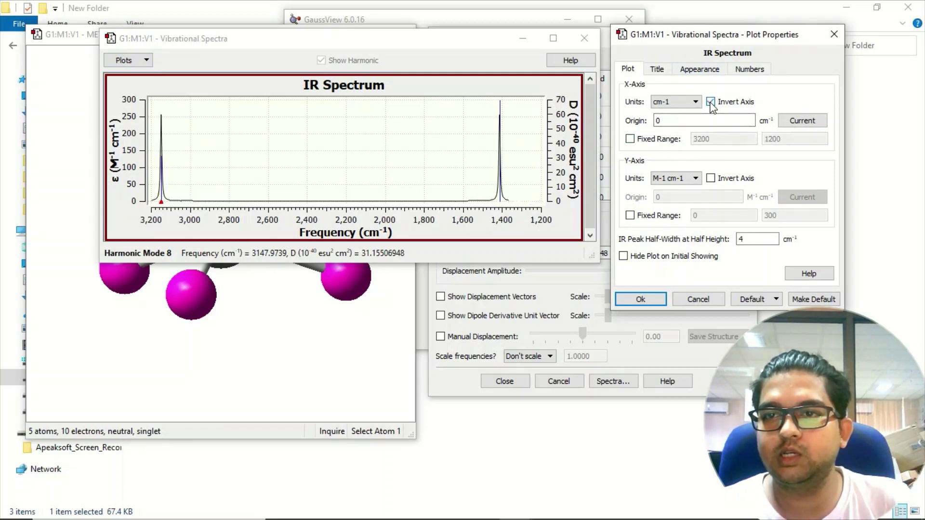
{"action": "left_click", "coordinate": [711, 178]}
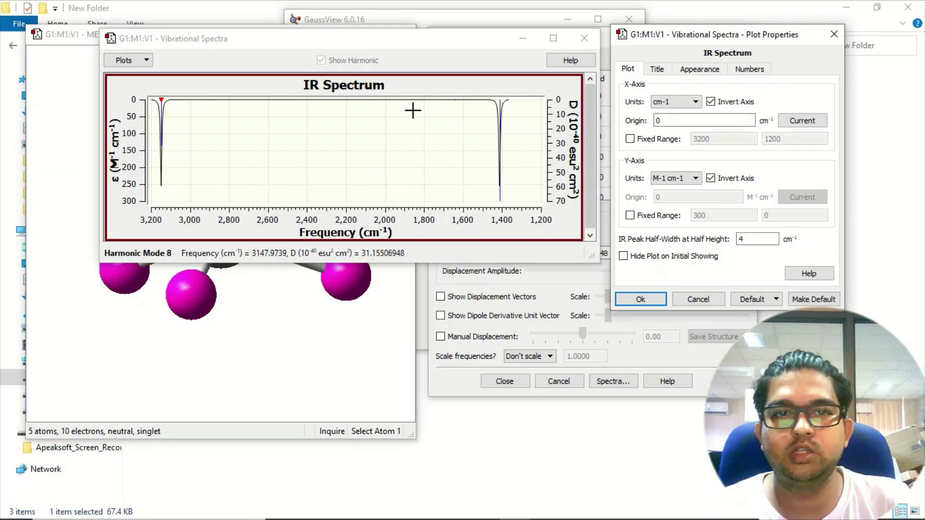
- Maximize the spectrum window, restore it, and make it slightly shorter
{"action": "left_click", "coordinate": [455, 42]}
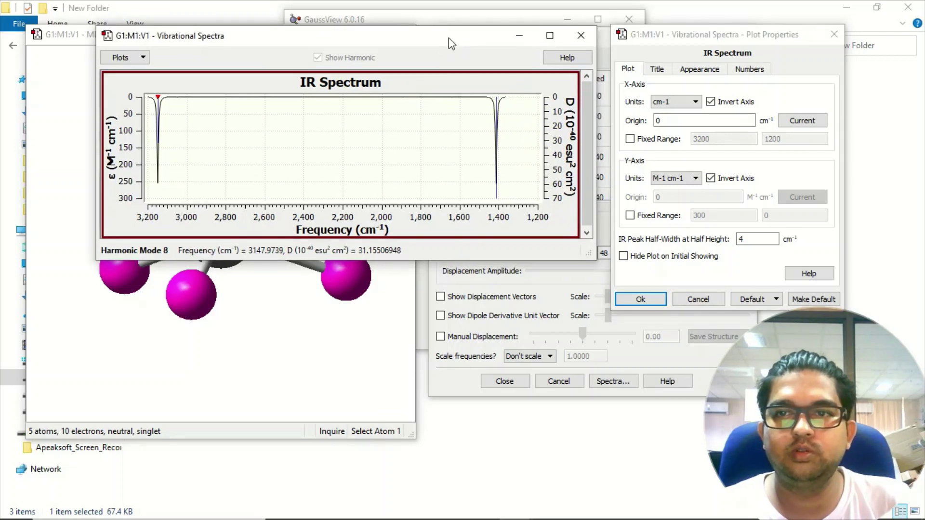
{"action": "left_click", "coordinate": [552, 38]}
{"action": "left_click", "coordinate": [877, 7]}
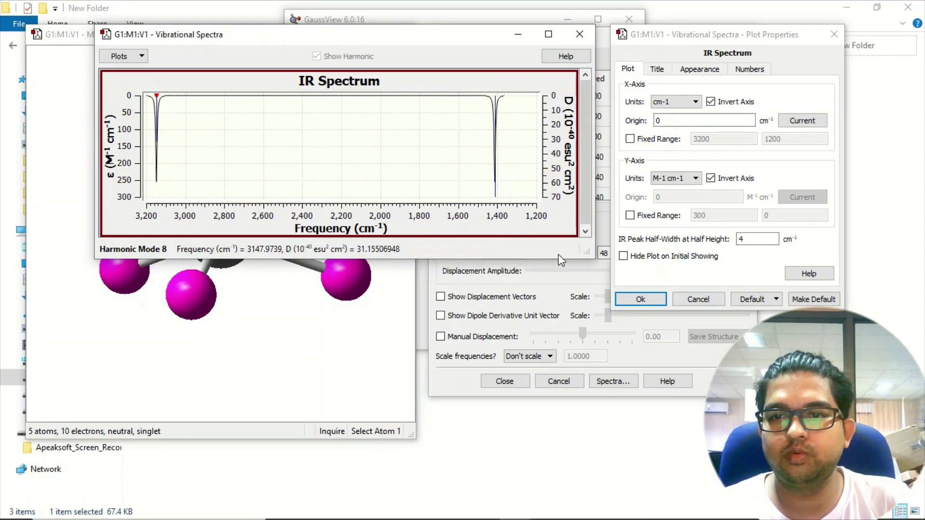
{"action": "mouse_move", "coordinate": [552, 259]}
{"action": "left_mouse_down"}
{"action": "mouse_move", "coordinate": [553, 323]}
{"action": "mouse_move", "coordinate": [552, 244]}
{"action": "left_mouse_up"}
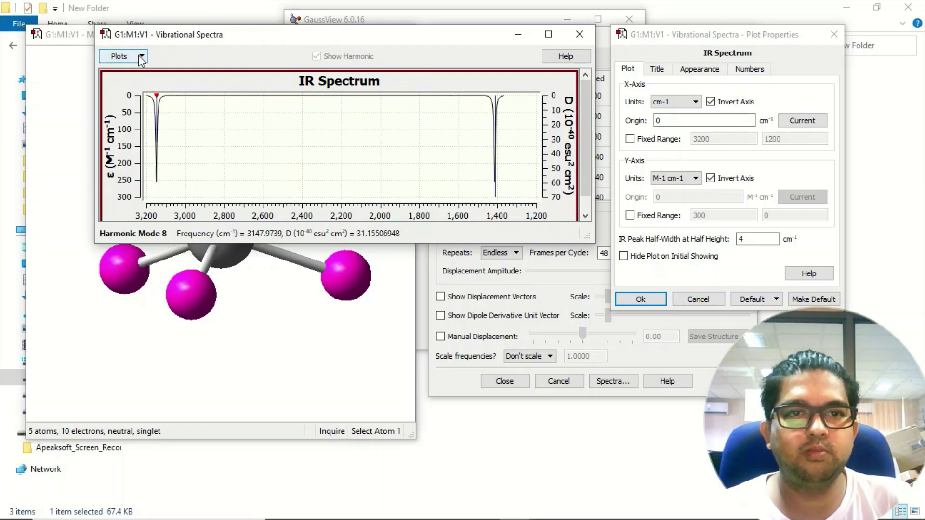
- Show the spectrum's Plots menu with its Save Data option
{"action": "left_click", "coordinate": [138, 55]}
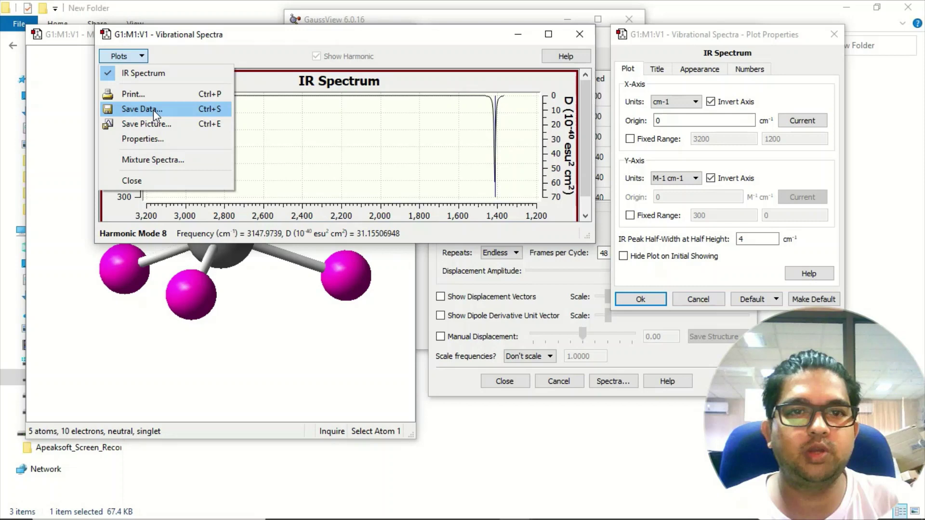